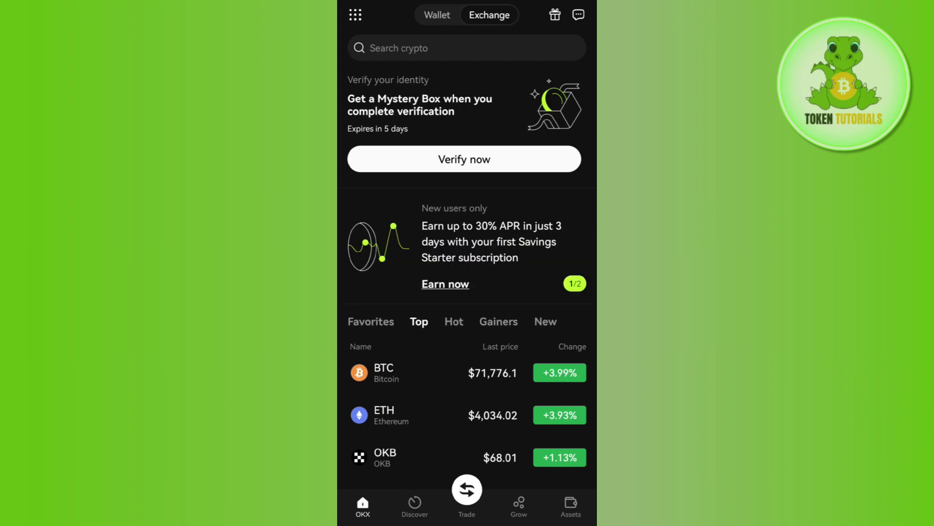
pyautogui.scroll(-8, 464, 292)
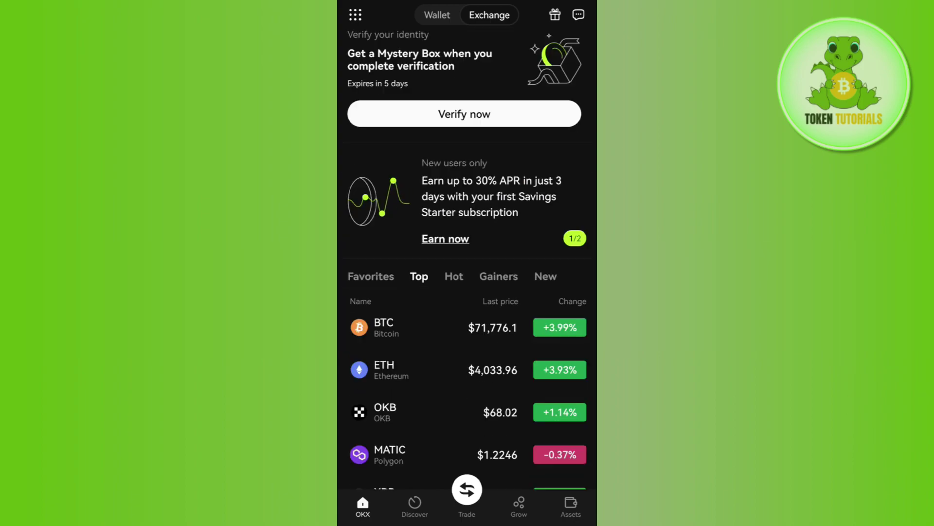
pyautogui.scroll(5, 464, 292)
pyautogui.scroll(4, 465, 292)
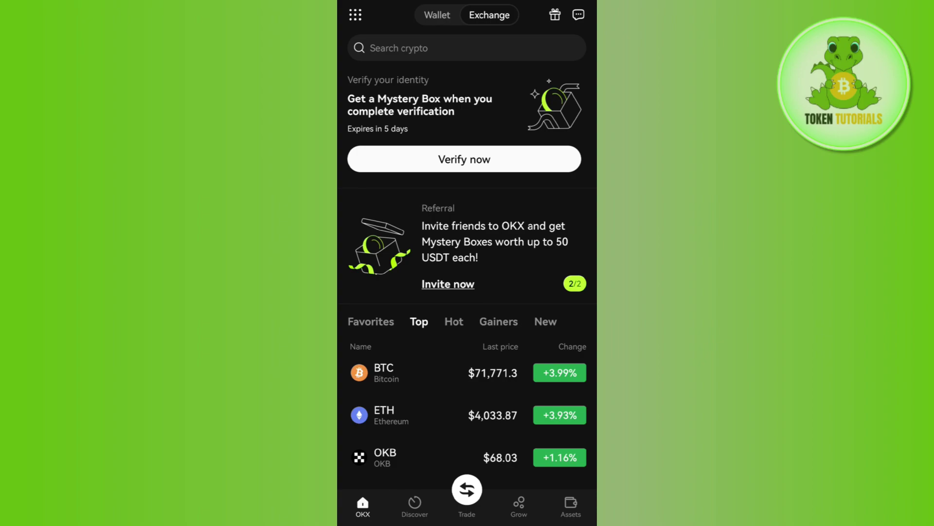
# Step: Glance at the assets overview, then return to the home market list of coin prices
pyautogui.click(571, 505)
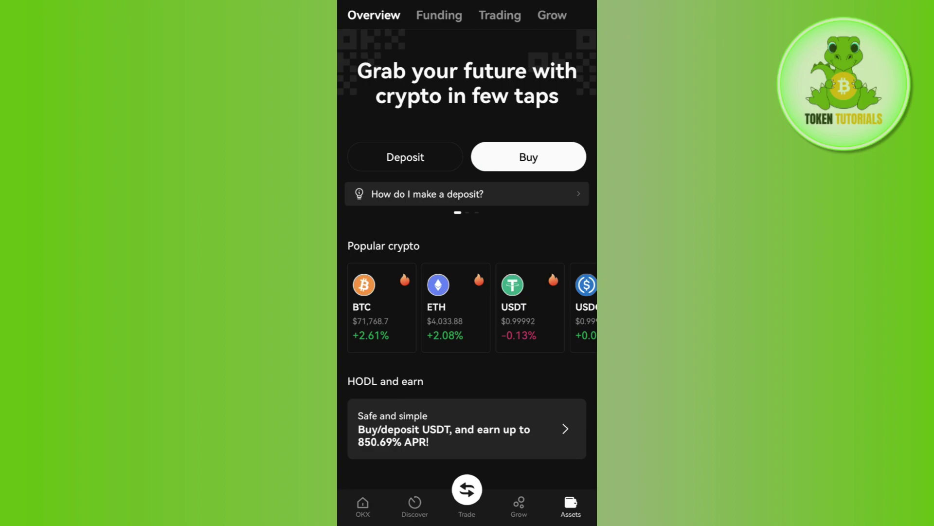
pyautogui.click(363, 506)
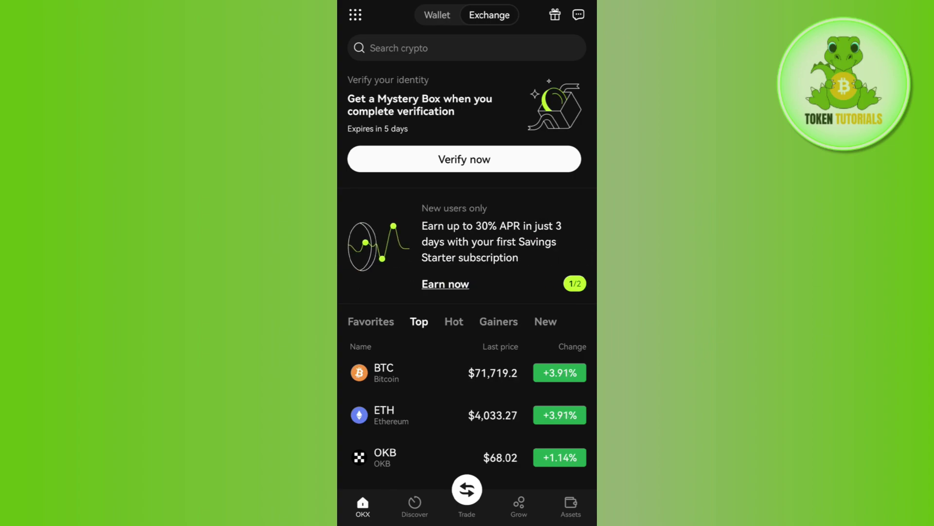
# Step: Open the full feature menu to reach P2P trading for USDT offers in INR
pyautogui.click(356, 15)
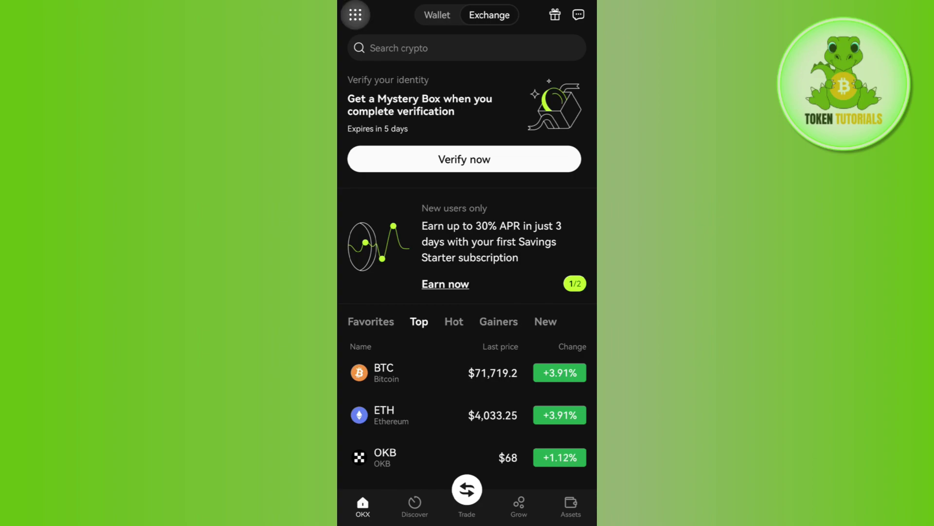
pyautogui.scroll(-3, 468, 292)
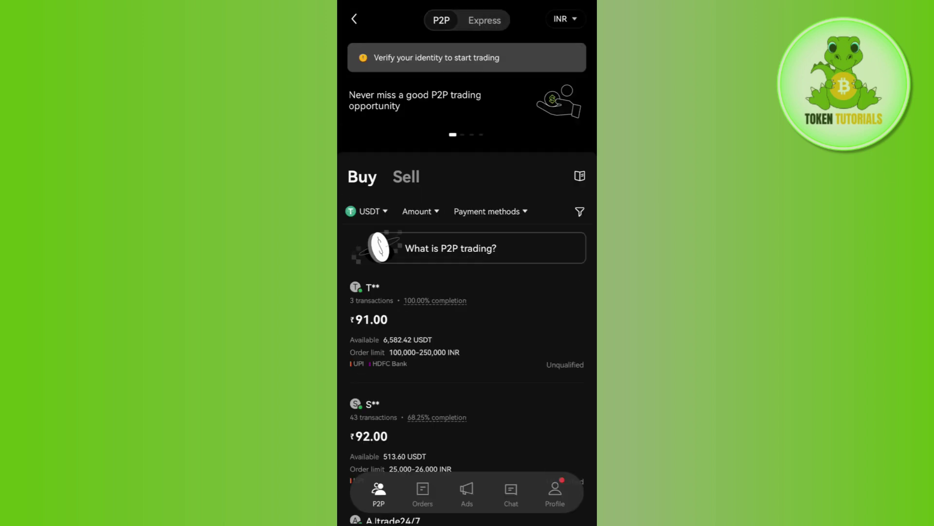
pyautogui.scroll(-5, 468, 329)
pyautogui.scroll(-5, 468, 329)
pyautogui.scroll(10, 468, 329)
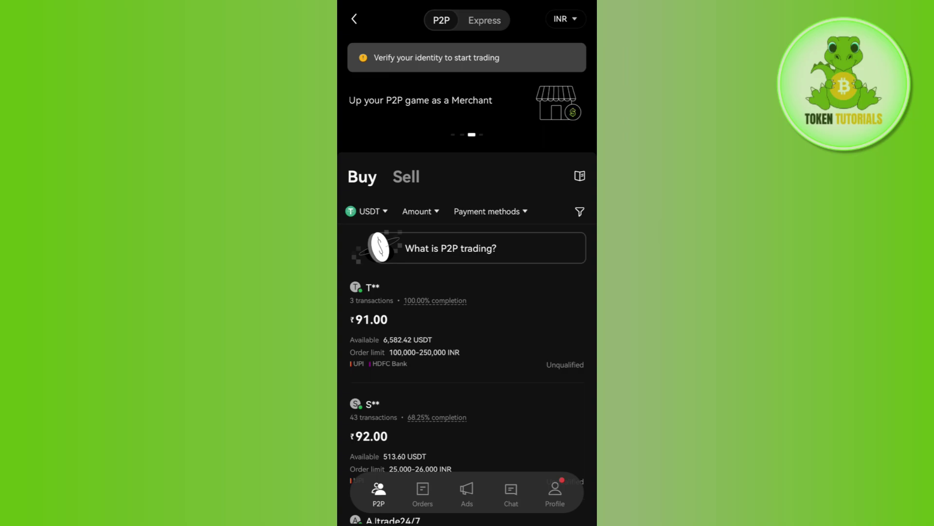
pyautogui.scroll(-5, 468, 329)
pyautogui.scroll(-5, 468, 328)
pyautogui.scroll(-5, 467, 328)
pyautogui.scroll(-5, 467, 329)
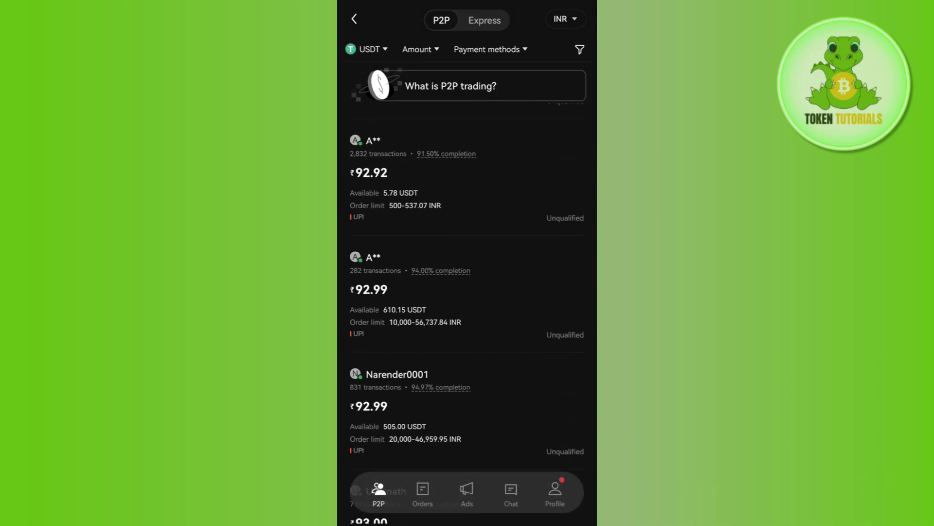
pyautogui.scroll(-5, 467, 329)
pyautogui.scroll(15, 467, 329)
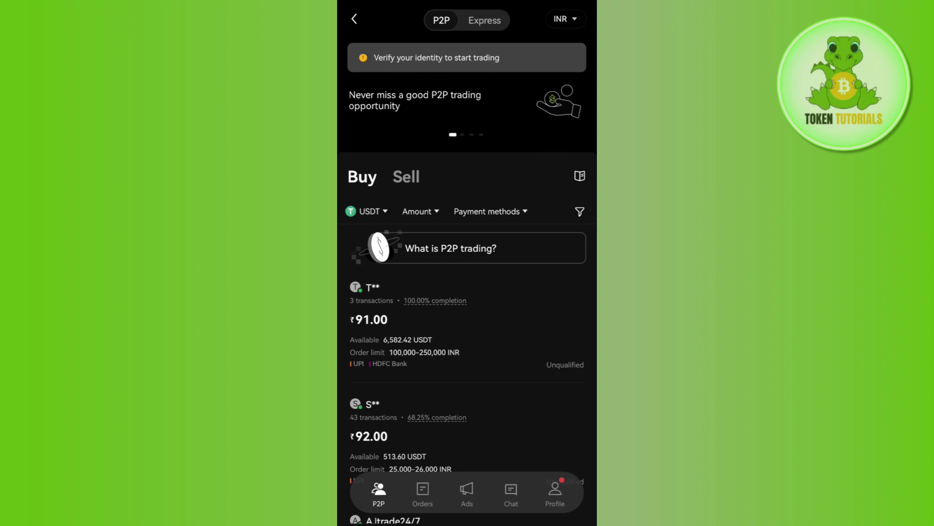
pyautogui.click(367, 211)
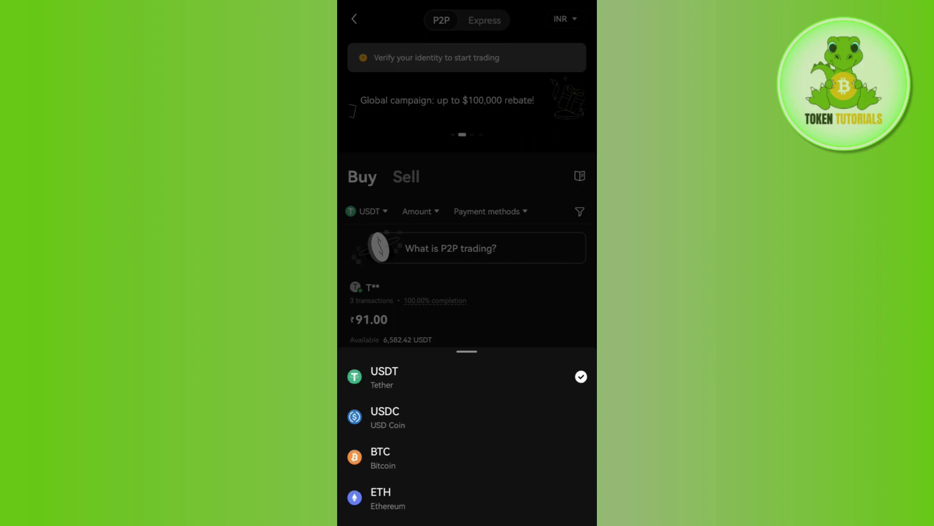
pyautogui.click(421, 212)
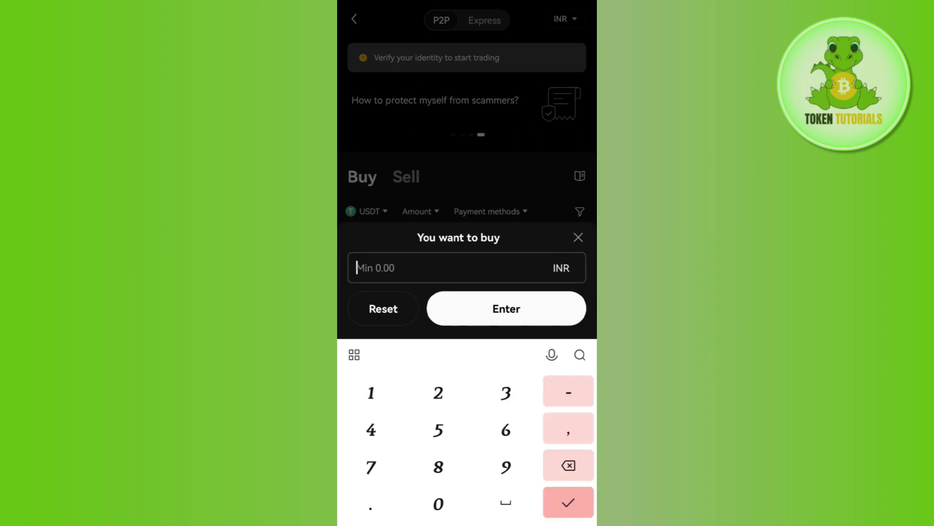
pyautogui.click(379, 247)
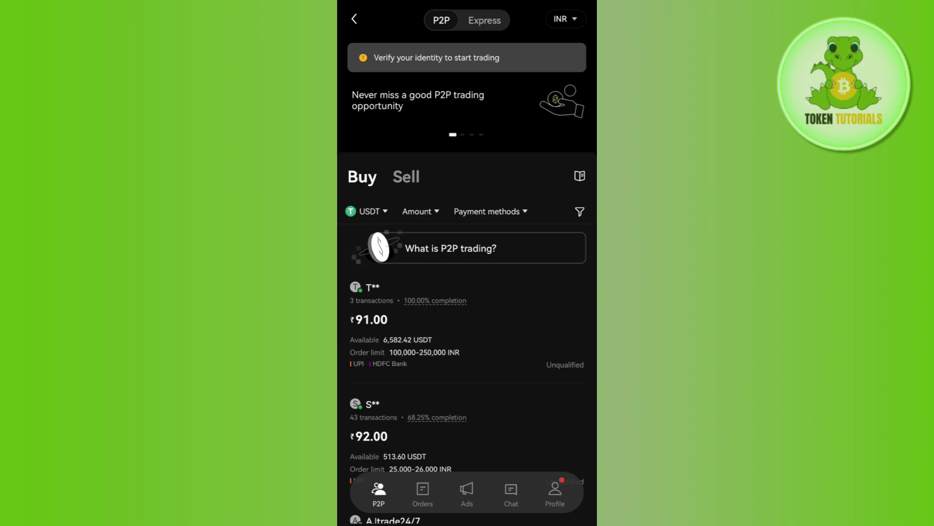
pyautogui.click(489, 212)
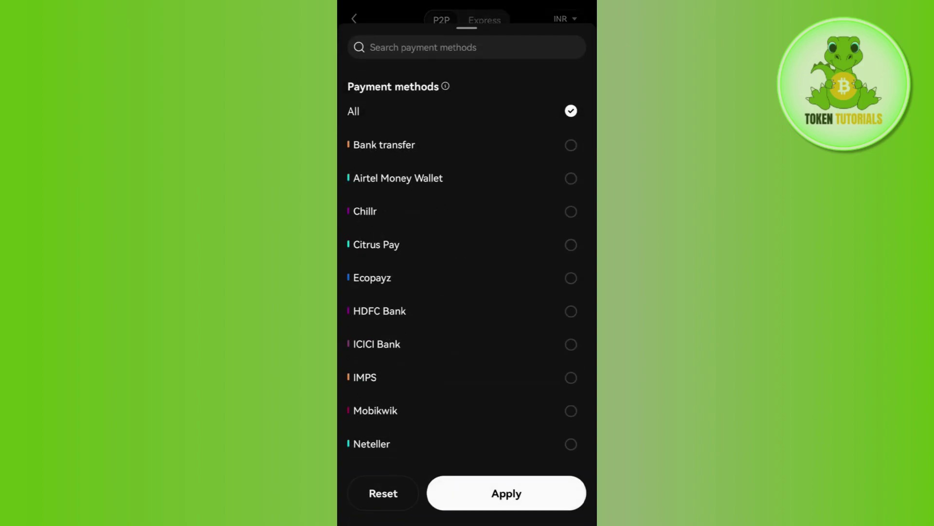
pyautogui.click(506, 493)
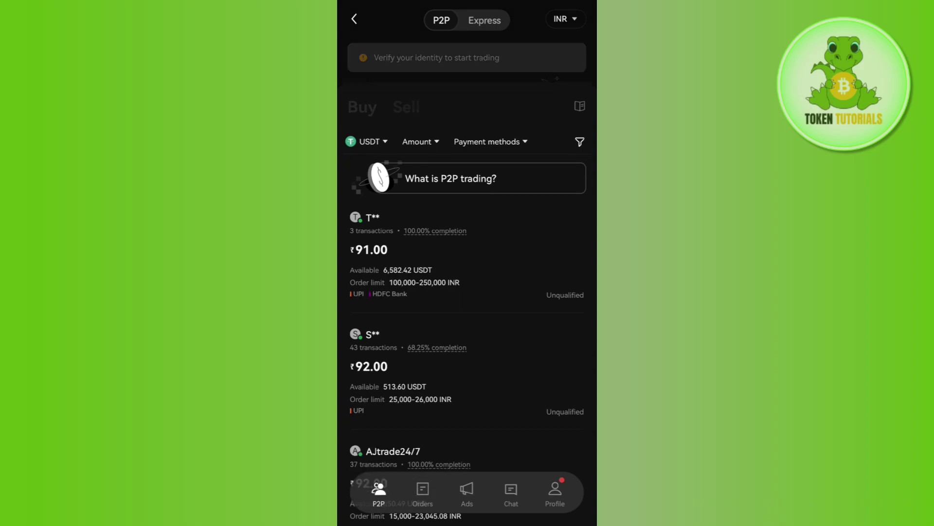
pyautogui.scroll(-6, 467, 328)
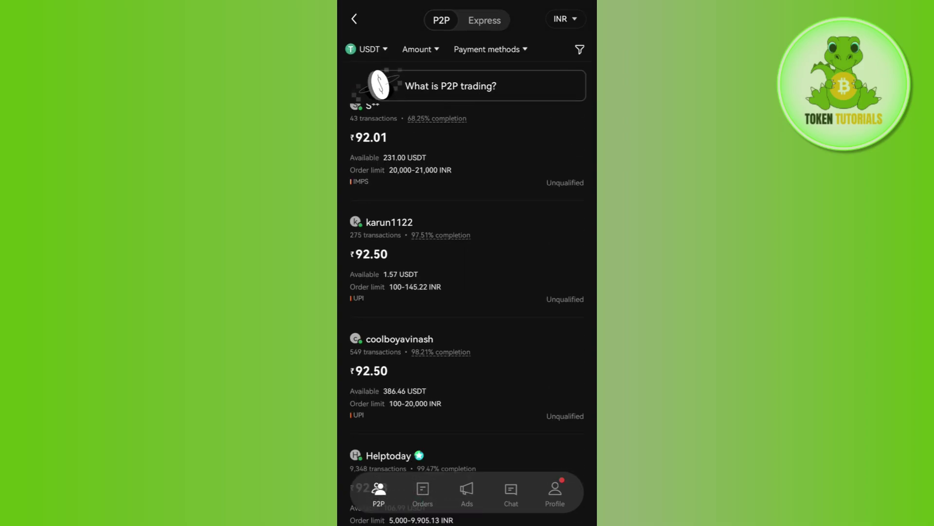
pyautogui.scroll(-5, 468, 329)
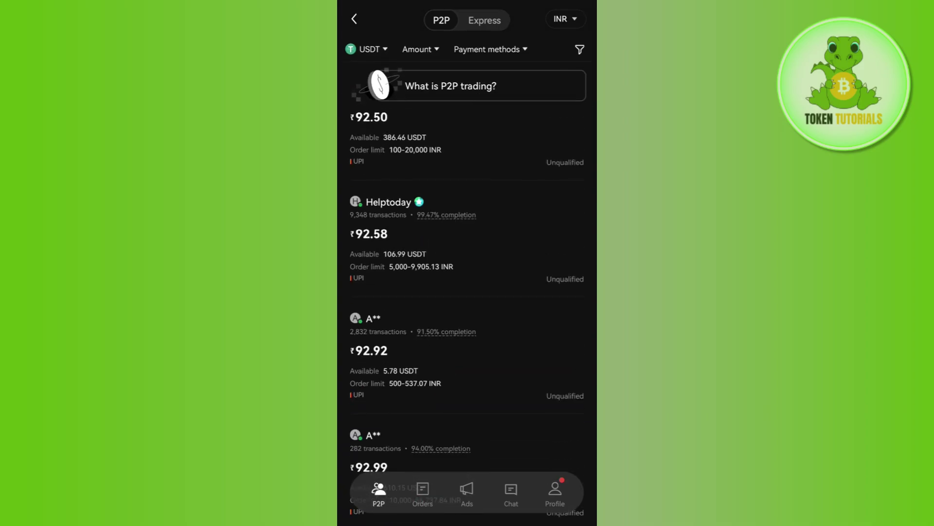
# Step: Try buying from a listed USDT offer and dismiss the identity verification prompt
pyautogui.click(467, 351)
pyautogui.click(579, 32)
pyautogui.click(354, 20)
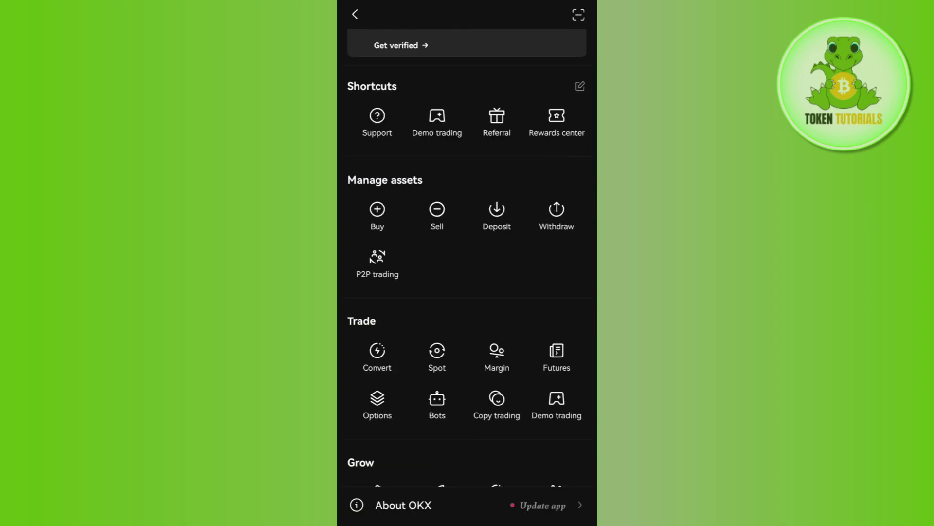